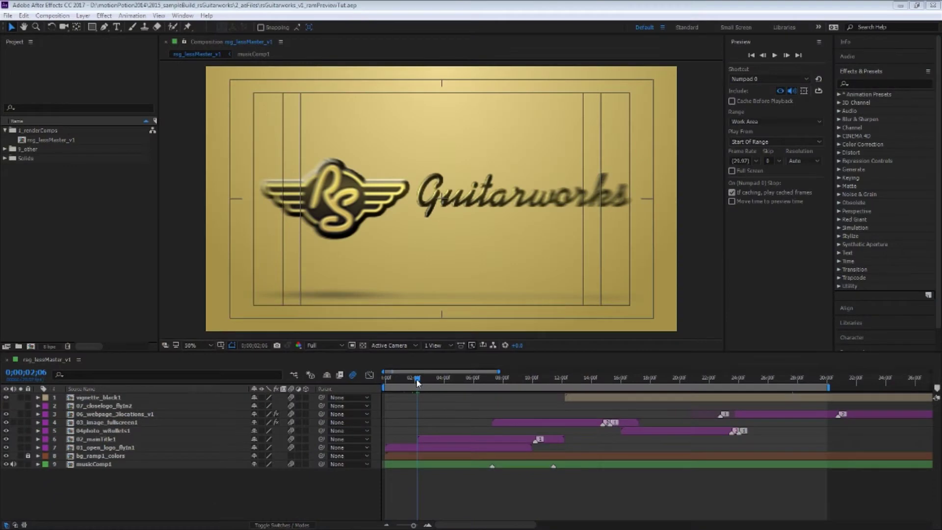
Switch the current-time display from timecode to frame counts and scrub through the logo frames.
{"action": "left_click_drag", "start_coordinate": [417, 382], "coordinate": [442, 380]}
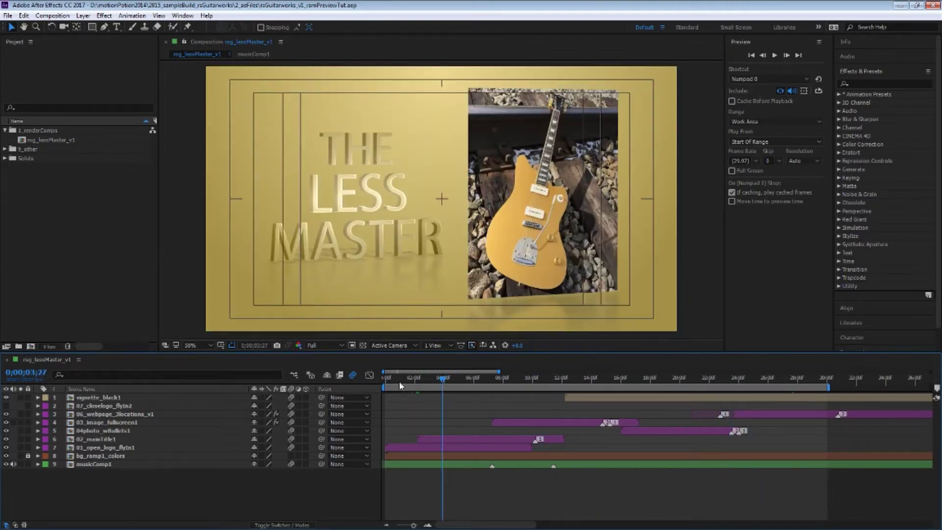
{"action": "left_click", "coordinate": [396, 383]}
{"action": "left_click_drag", "start_coordinate": [396, 382], "coordinate": [419, 378]}
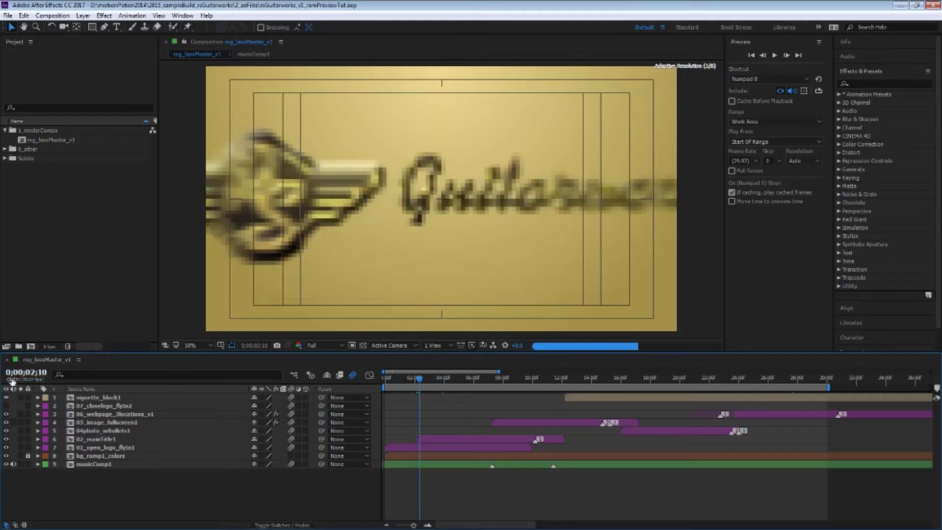
{"action": "left_click", "coordinate": [35, 374], "text": "ctrl"}
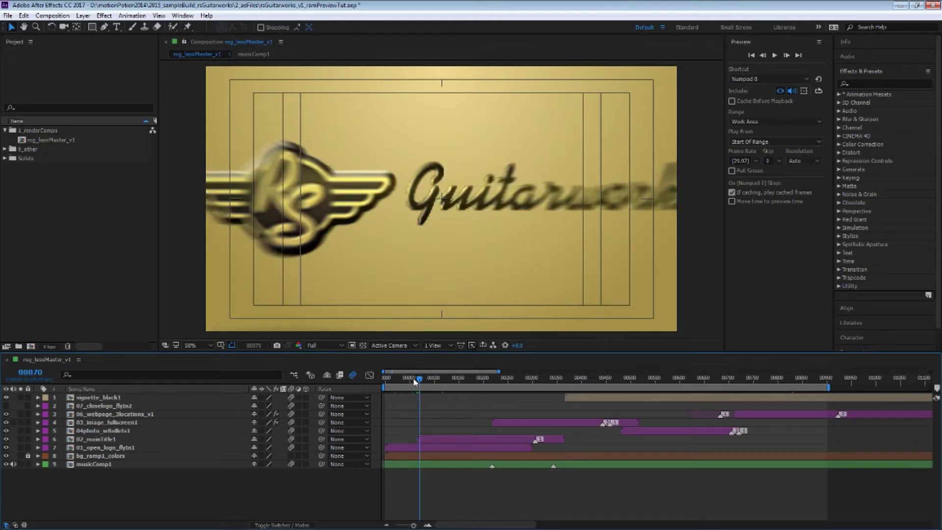
{"action": "mouse_move", "coordinate": [415, 382]}
{"action": "left_mouse_down"}
{"action": "mouse_move", "coordinate": [374, 380]}
{"action": "mouse_move", "coordinate": [449, 382]}
{"action": "left_mouse_up"}
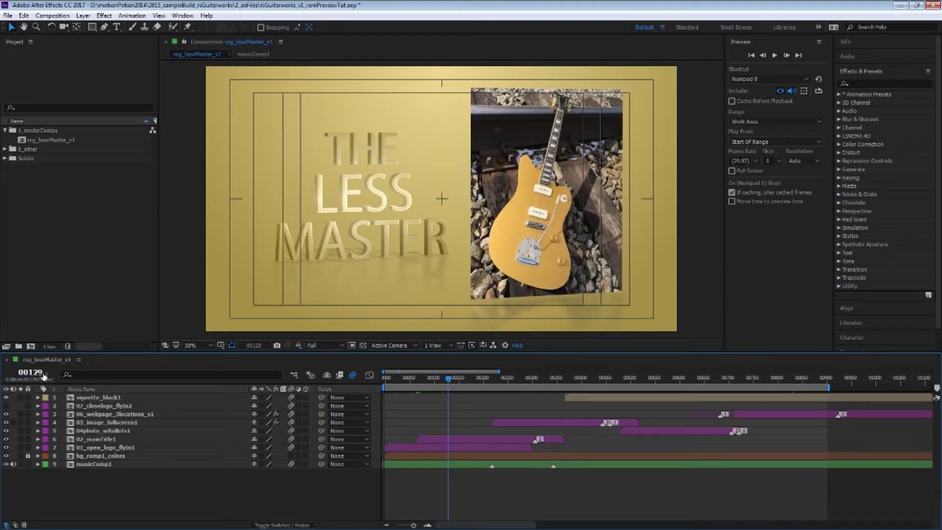
{"action": "mouse_move", "coordinate": [446, 382]}
{"action": "left_mouse_down"}
{"action": "mouse_move", "coordinate": [406, 382]}
{"action": "mouse_move", "coordinate": [435, 381]}
{"action": "left_mouse_up"}
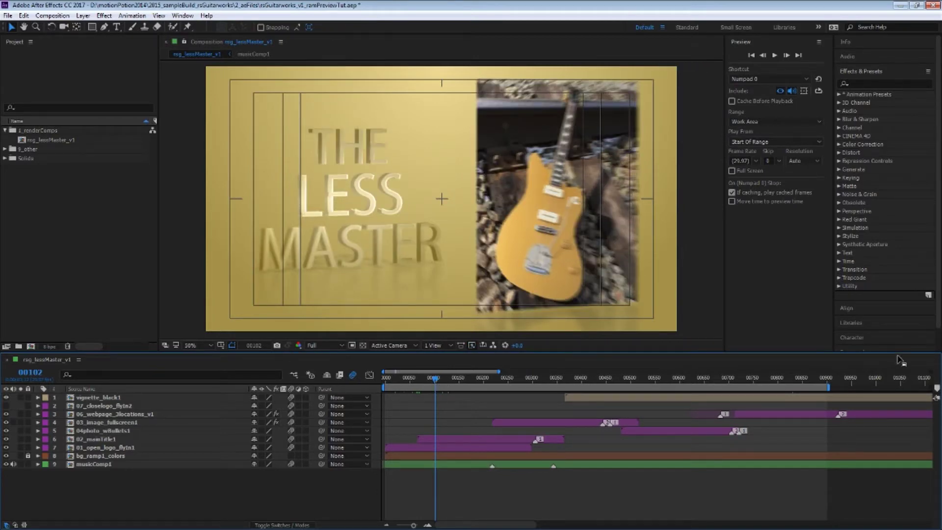
Set the viewer resolution to Quarter and scrub the whole timeline to check the frames.
{"action": "left_click", "coordinate": [327, 345]}
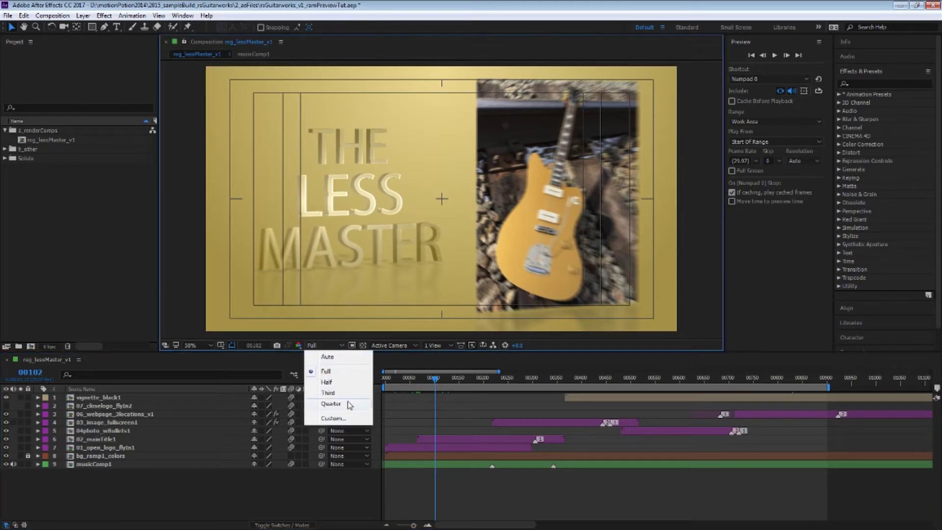
{"action": "left_click", "coordinate": [346, 405]}
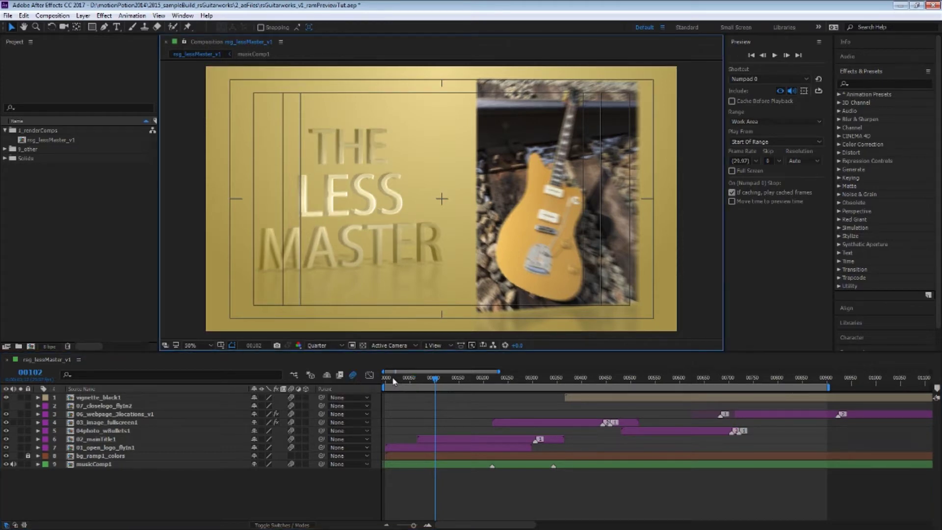
{"action": "left_click_drag", "start_coordinate": [393, 381], "coordinate": [650, 377]}
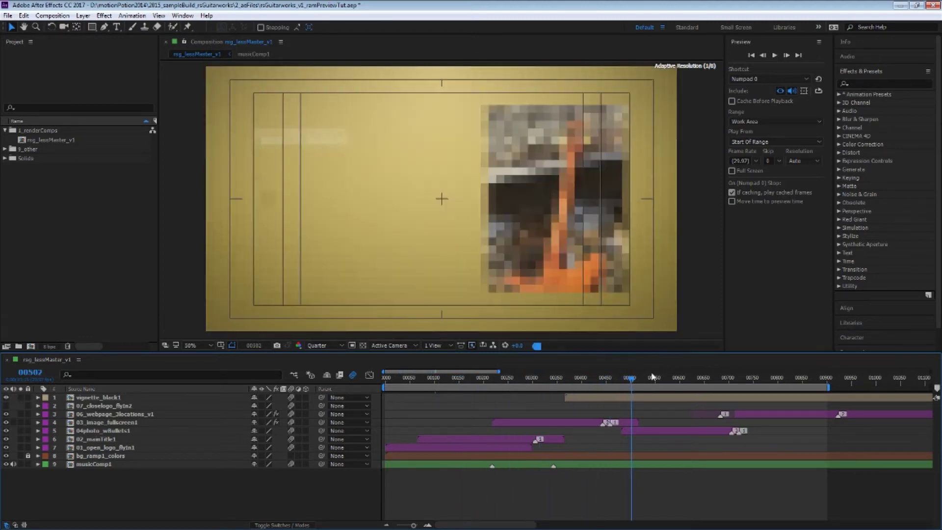
{"action": "left_click", "coordinate": [826, 385]}
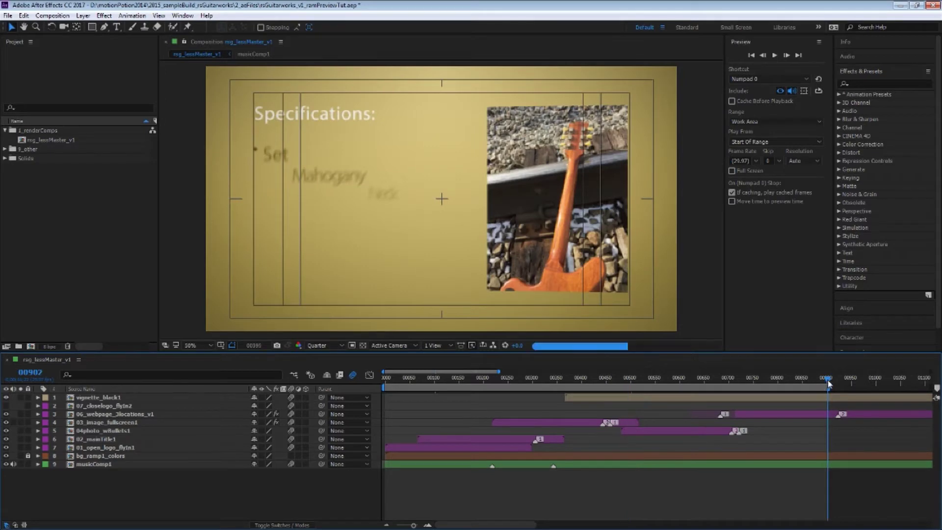
{"action": "left_click_drag", "start_coordinate": [826, 386], "coordinate": [451, 380]}
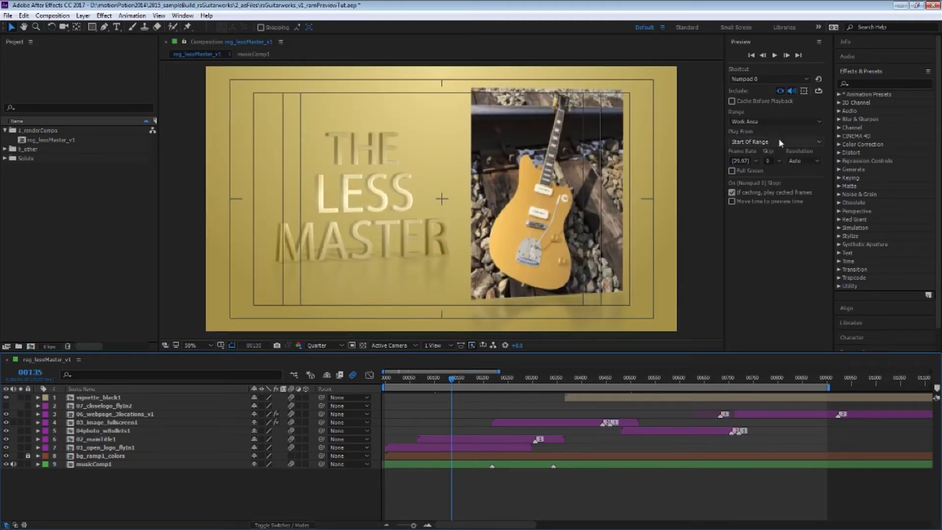
Set the Preview panel's Skip to 5 frames and play a RAM preview.
{"action": "left_click", "coordinate": [779, 160]}
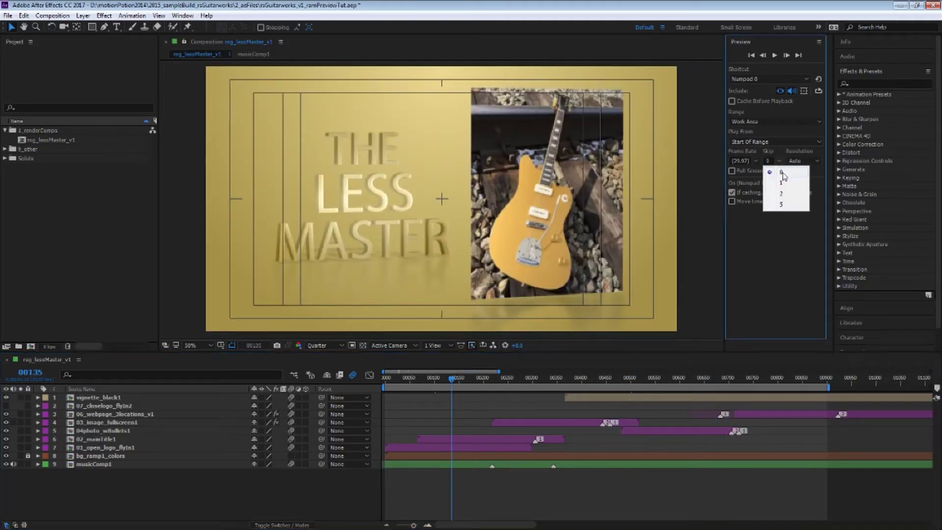
{"action": "left_click", "coordinate": [796, 205]}
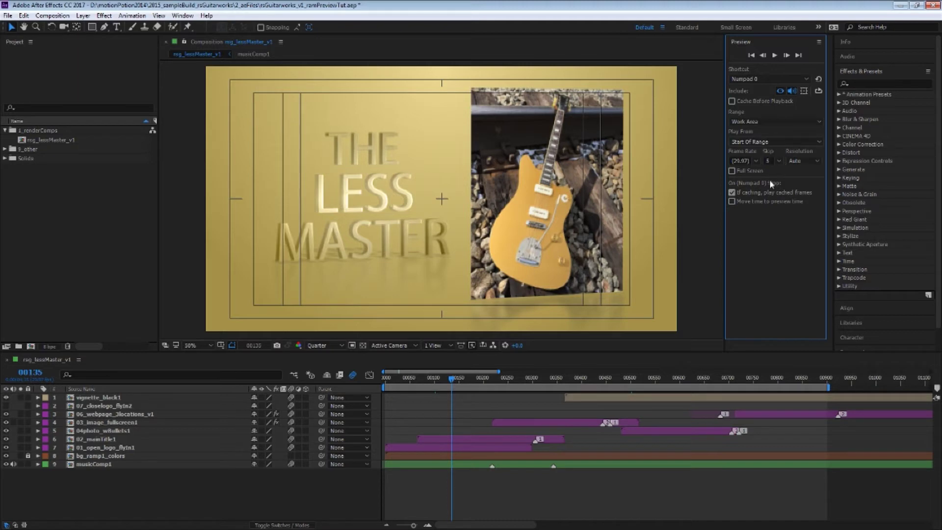
{"action": "left_click", "coordinate": [779, 161]}
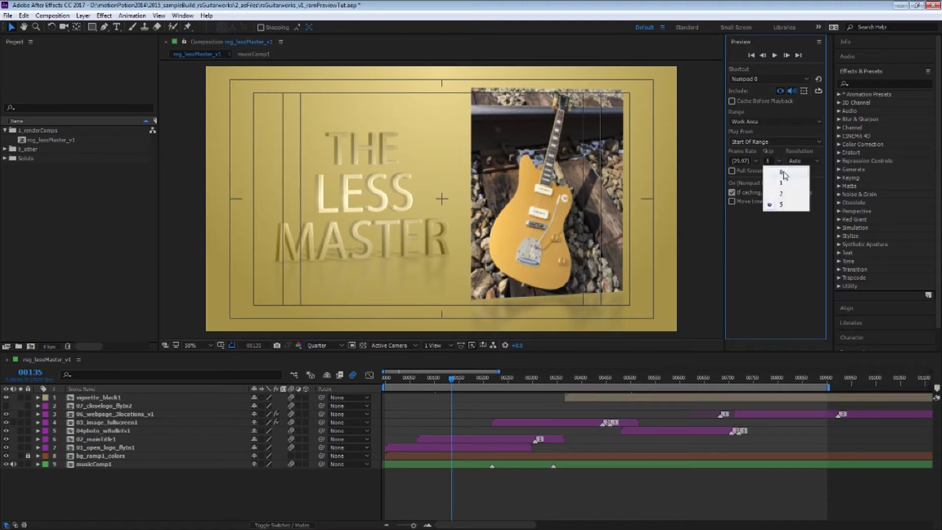
{"action": "key", "text": "Escape"}
{"action": "key", "text": "space"}
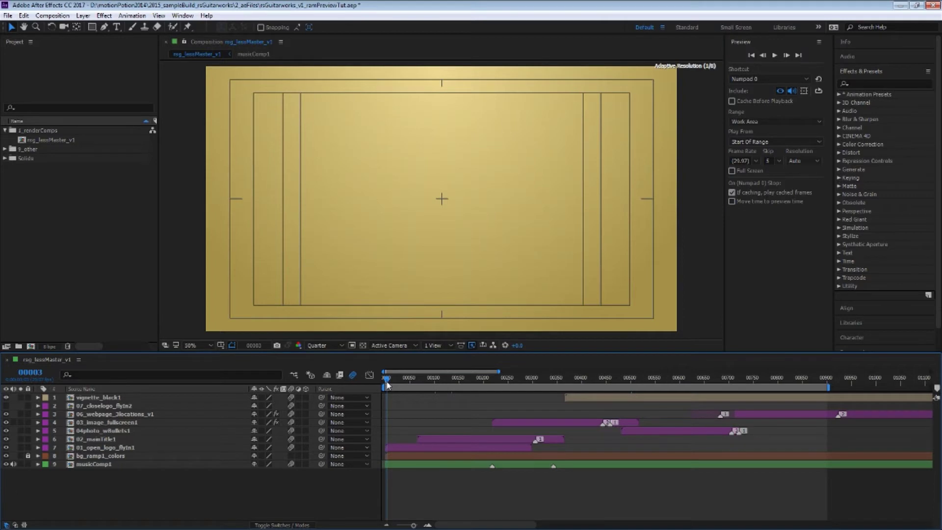
{"action": "key", "text": "apostrophe"}
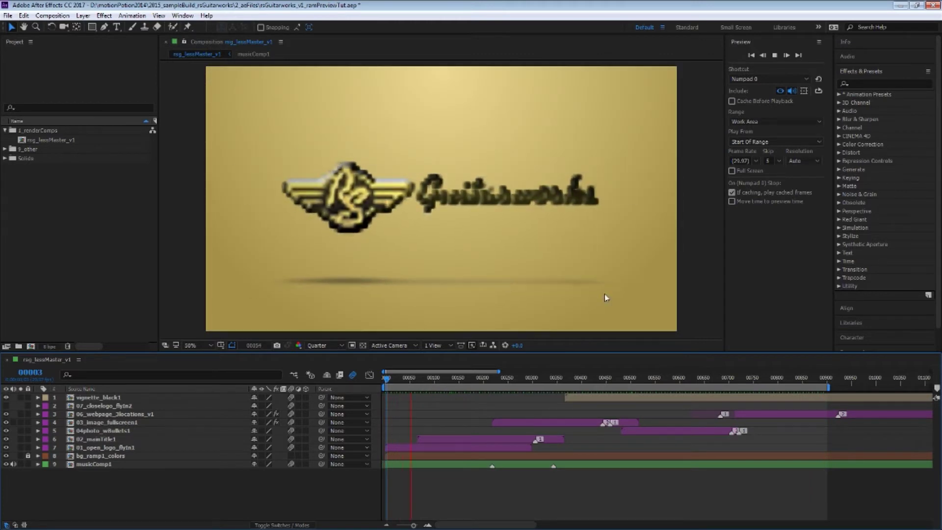
Stop the preview and select Numpad 0 in the Preview panel's Shortcut list.
{"action": "key", "text": "space"}
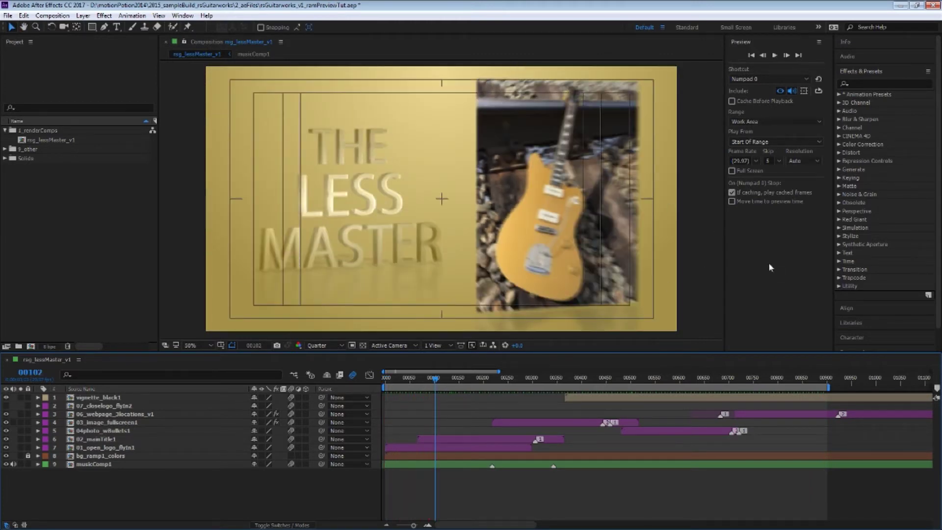
{"action": "left_click", "coordinate": [773, 189]}
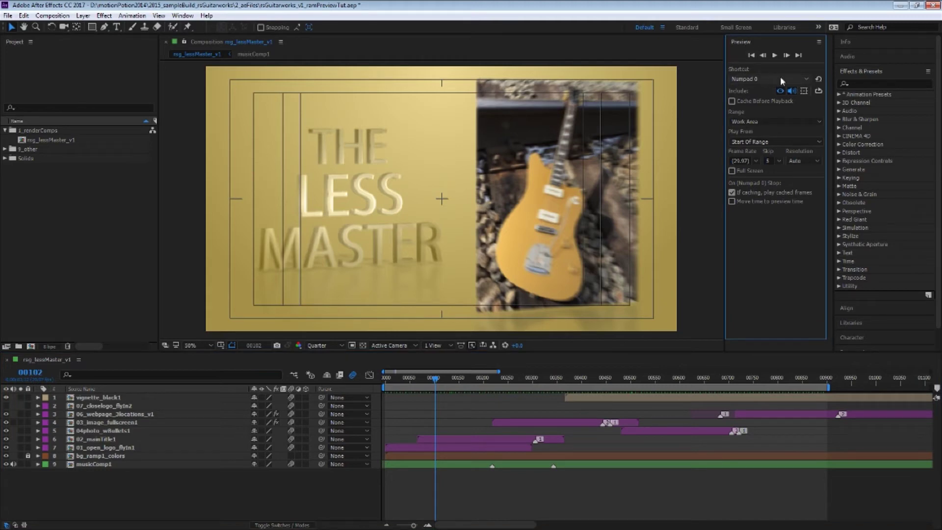
{"action": "left_click", "coordinate": [805, 77]}
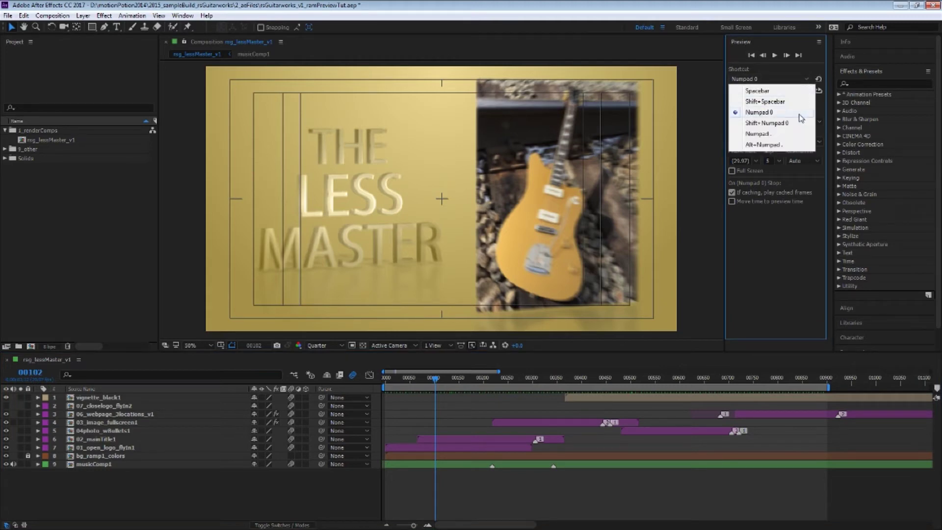
{"action": "left_click", "coordinate": [761, 80]}
{"action": "left_click", "coordinate": [762, 79]}
{"action": "left_click", "coordinate": [738, 67]}
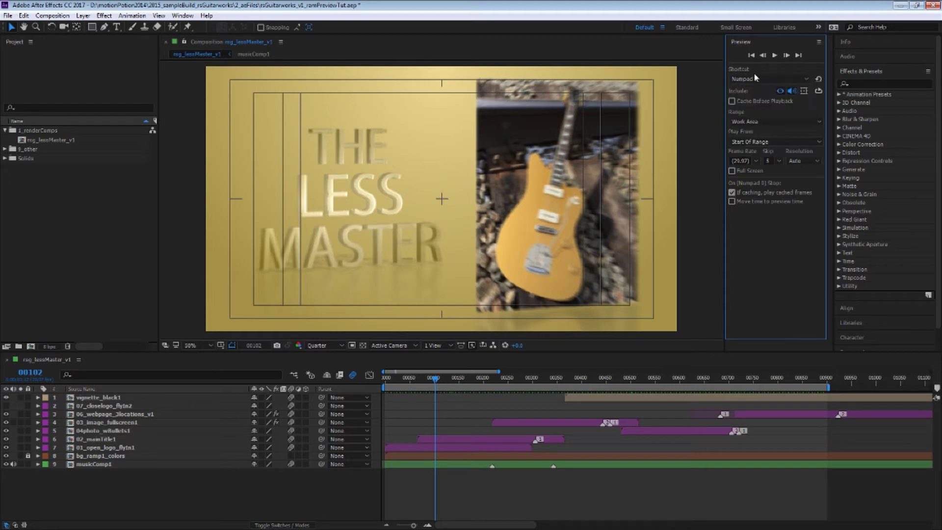
{"action": "left_click", "coordinate": [772, 78]}
{"action": "left_click", "coordinate": [735, 80]}
Give the Numpad 0 shortcut Quarter preview resolution, then display the Spacebar shortcut's settings.
{"action": "left_click", "coordinate": [768, 79]}
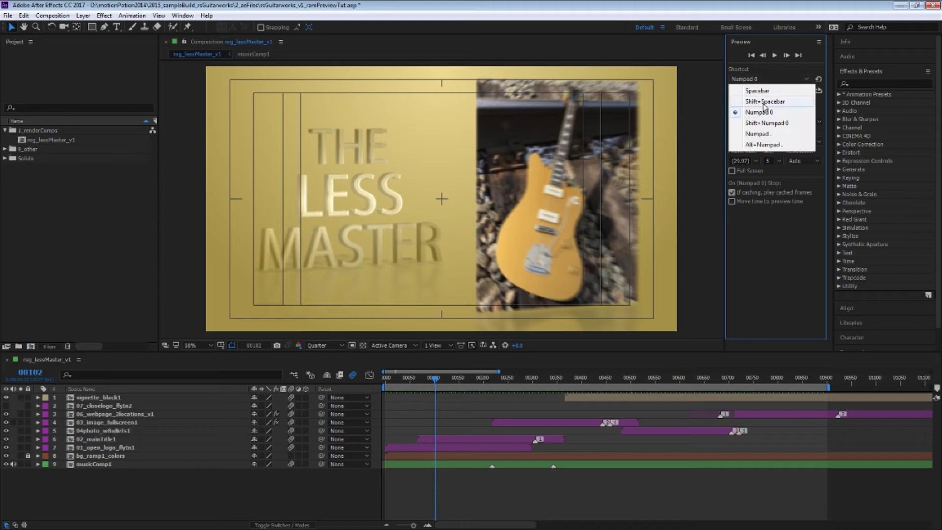
{"action": "left_click", "coordinate": [768, 93]}
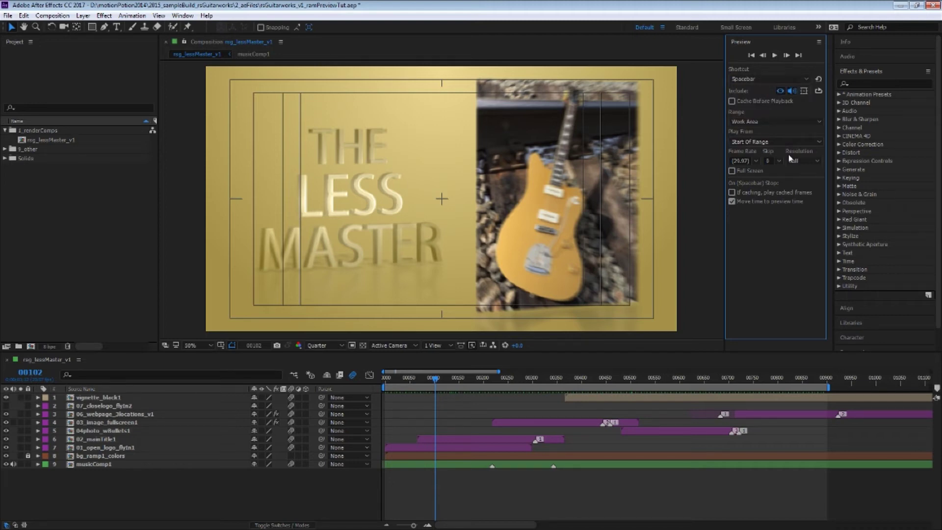
{"action": "left_click", "coordinate": [754, 79]}
{"action": "left_click", "coordinate": [769, 116]}
{"action": "left_click", "coordinate": [810, 161]}
{"action": "left_click", "coordinate": [823, 222]}
{"action": "left_click", "coordinate": [776, 79]}
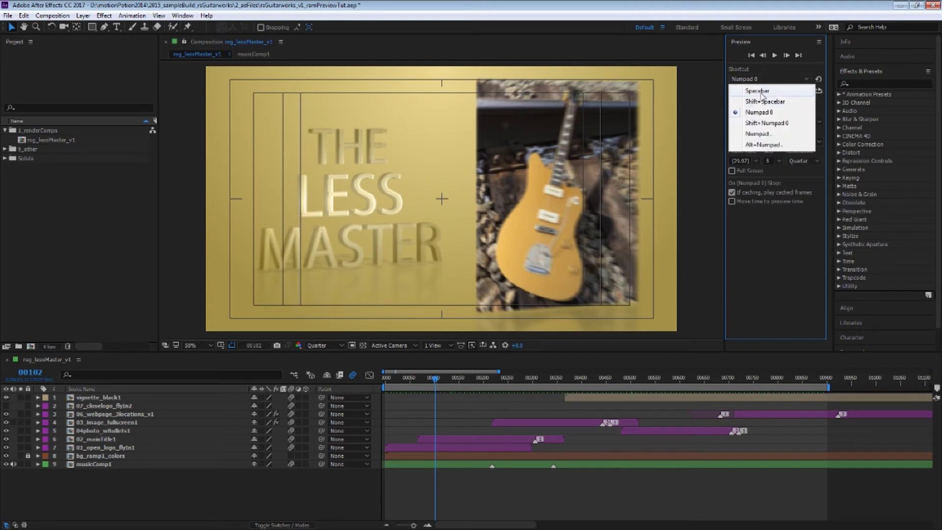
{"action": "left_click", "coordinate": [762, 92]}
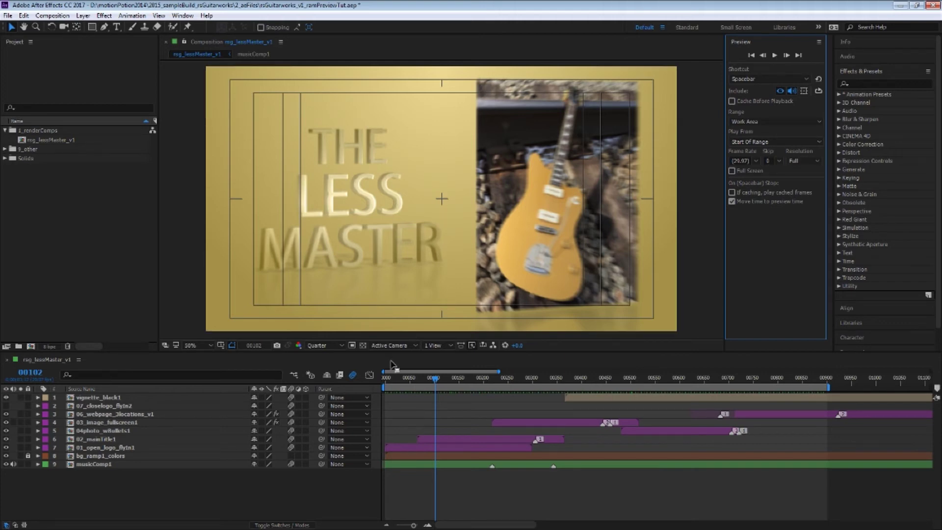
Set the Spacebar shortcut's preview resolution to Auto.
{"action": "left_click_drag", "start_coordinate": [397, 378], "coordinate": [436, 370]}
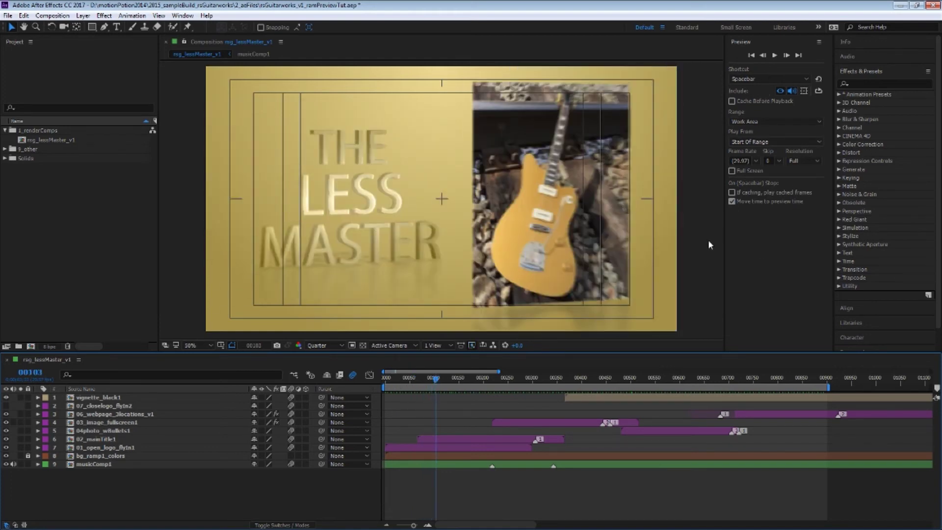
{"action": "left_click_drag", "start_coordinate": [445, 376], "coordinate": [508, 375]}
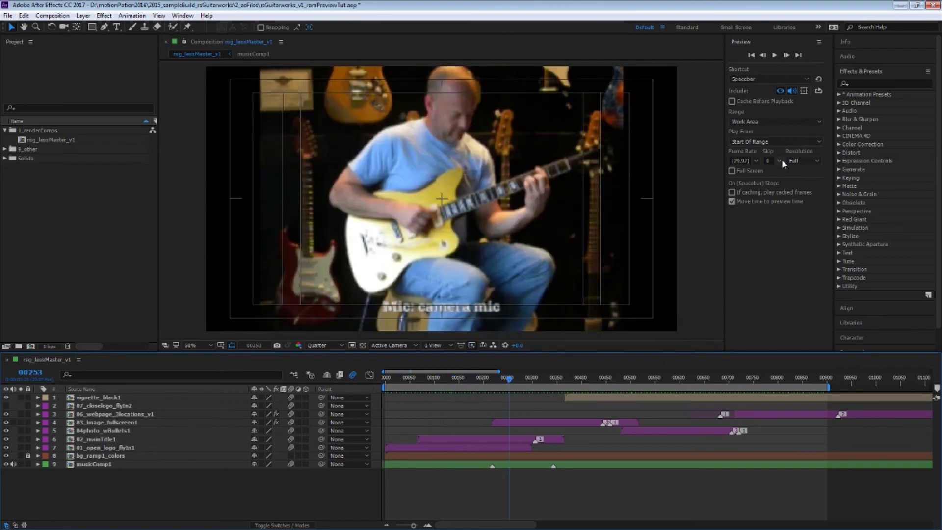
{"action": "left_click", "coordinate": [806, 162]}
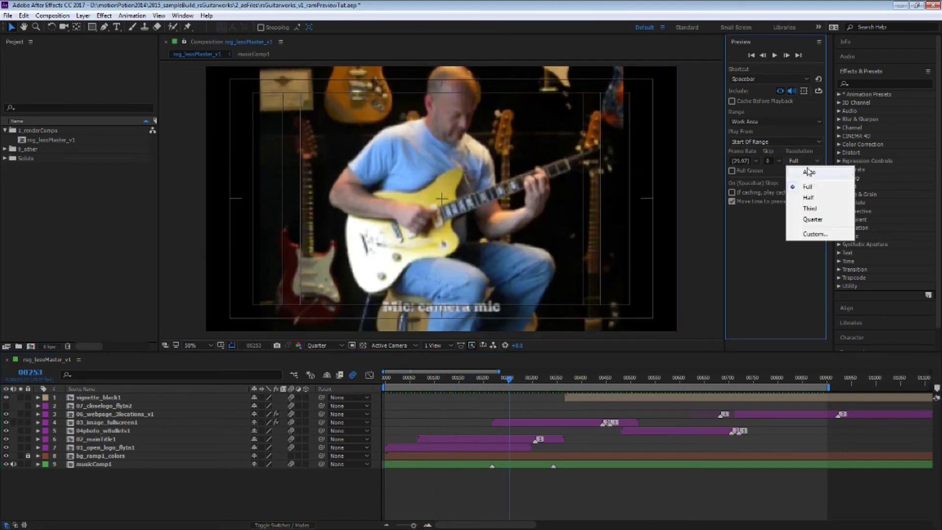
{"action": "left_click", "coordinate": [808, 173]}
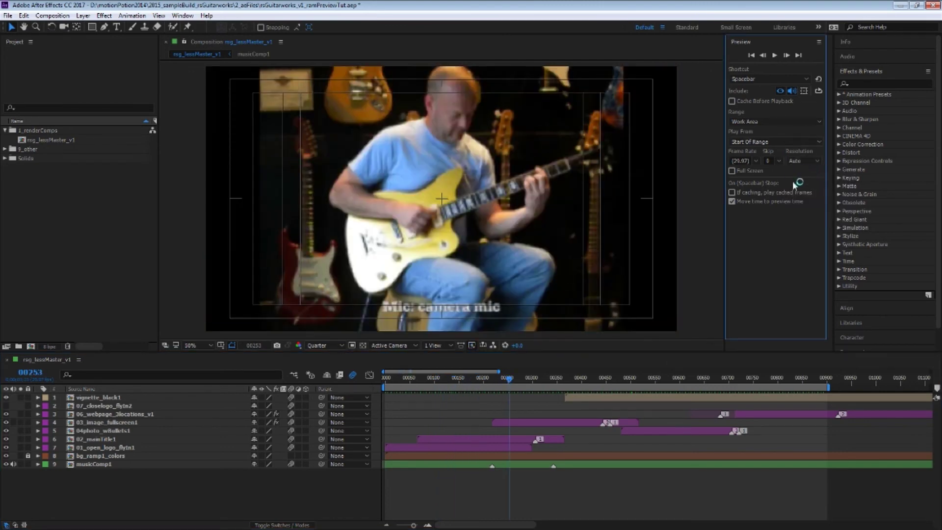
Return the viewer resolution to Full and play a full-quality Spacebar preview.
{"action": "left_click", "coordinate": [324, 345]}
{"action": "left_click", "coordinate": [342, 369]}
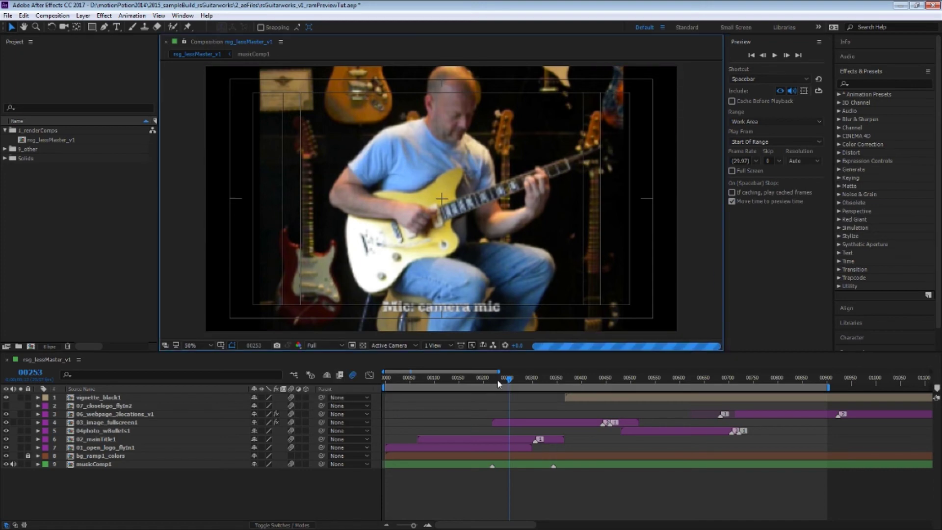
{"action": "left_click_drag", "start_coordinate": [499, 383], "coordinate": [769, 380]}
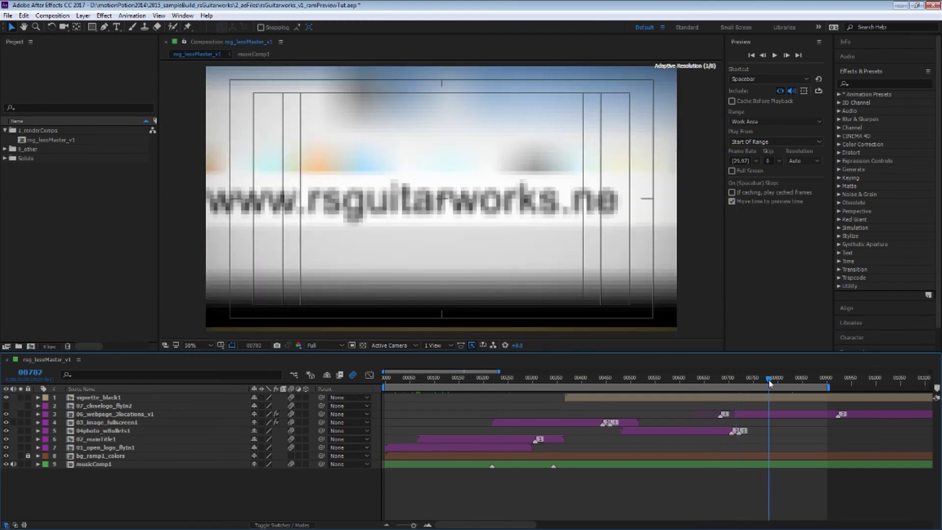
{"action": "key", "text": "space"}
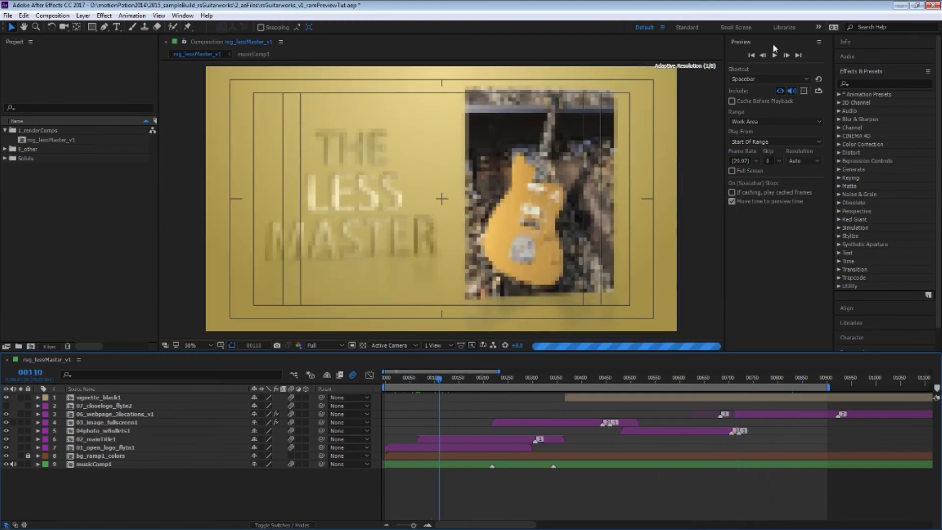